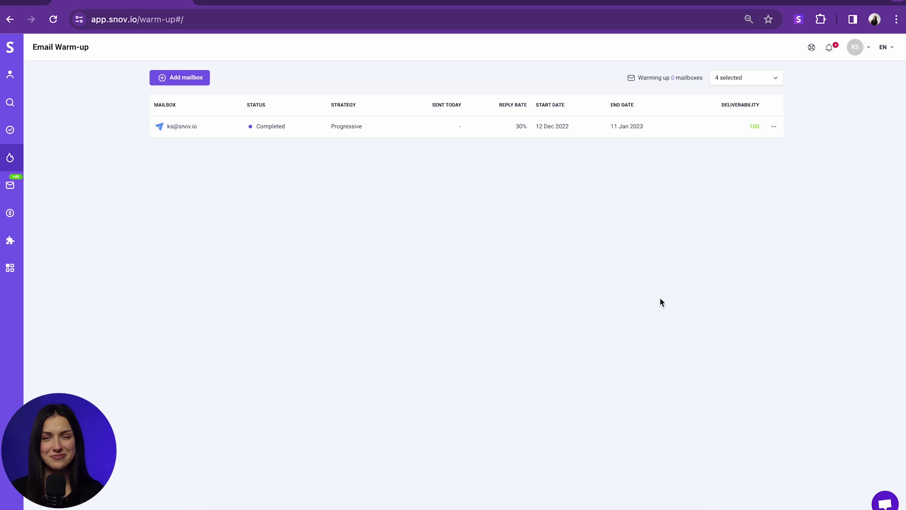
- Go from the account menu to Account settings and open the Integrations page
left_click(832, 42)
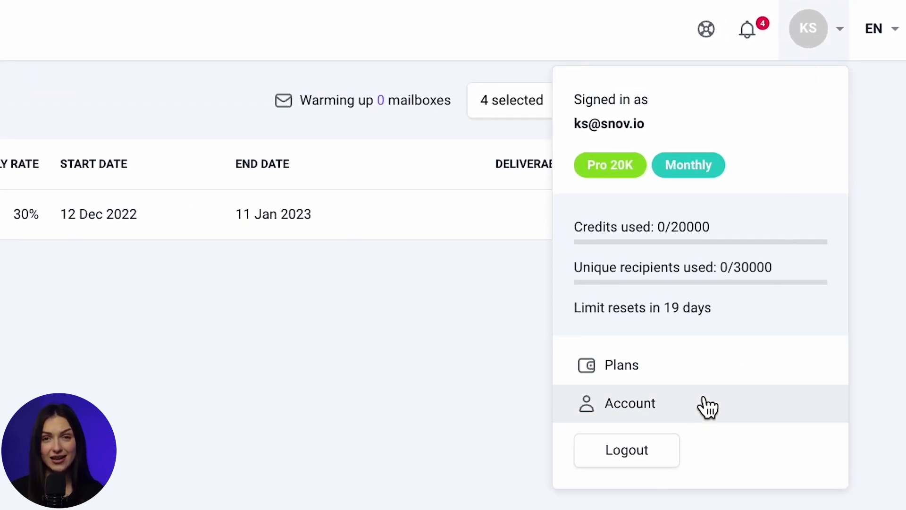
left_click(692, 418)
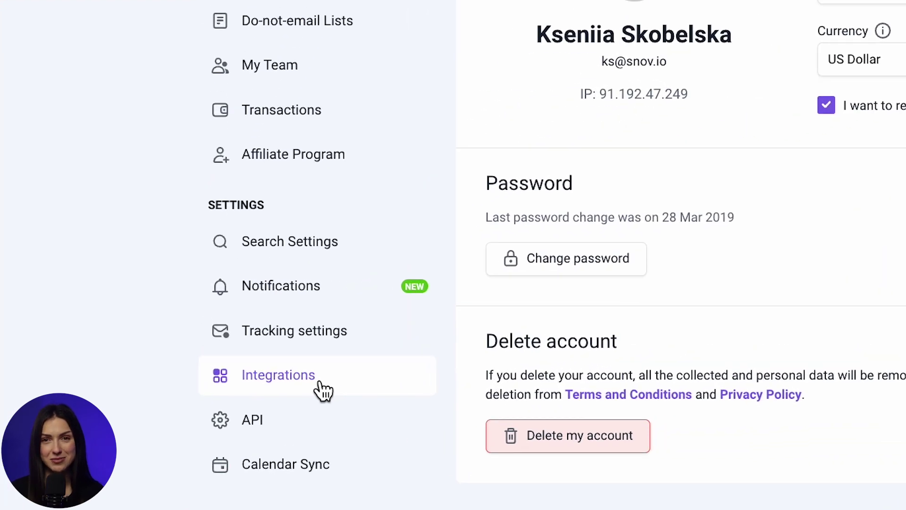
left_click(320, 390)
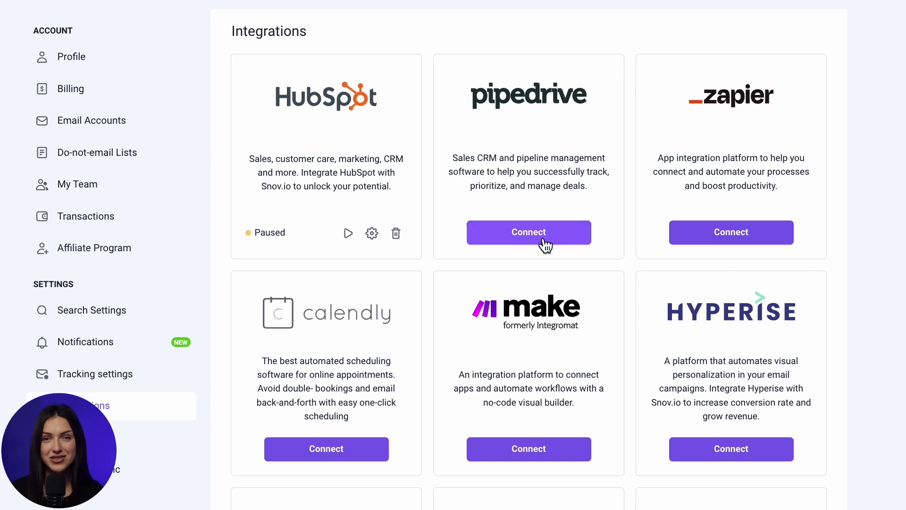
- Connect Pipedrive, log in with the saved e-mail and password, and continue to Snov.io
left_click(543, 238)
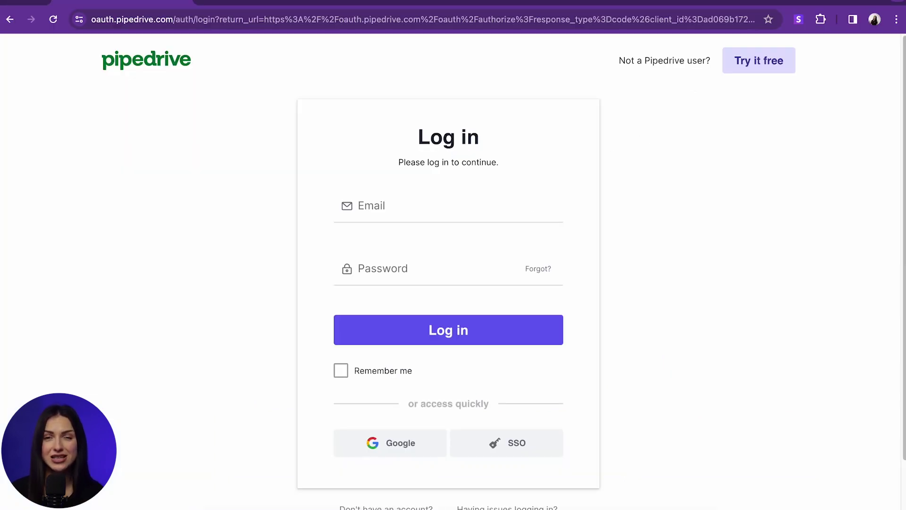
left_click(445, 262)
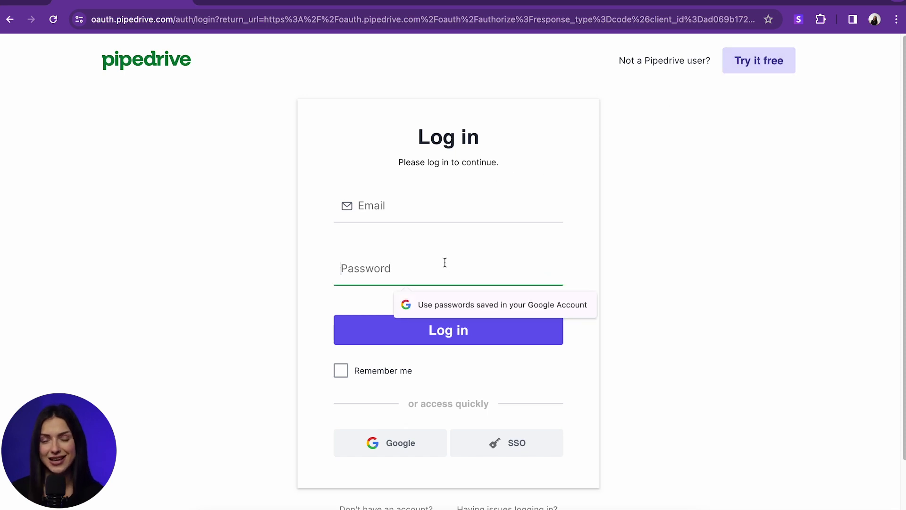
type("********")
left_click(427, 202)
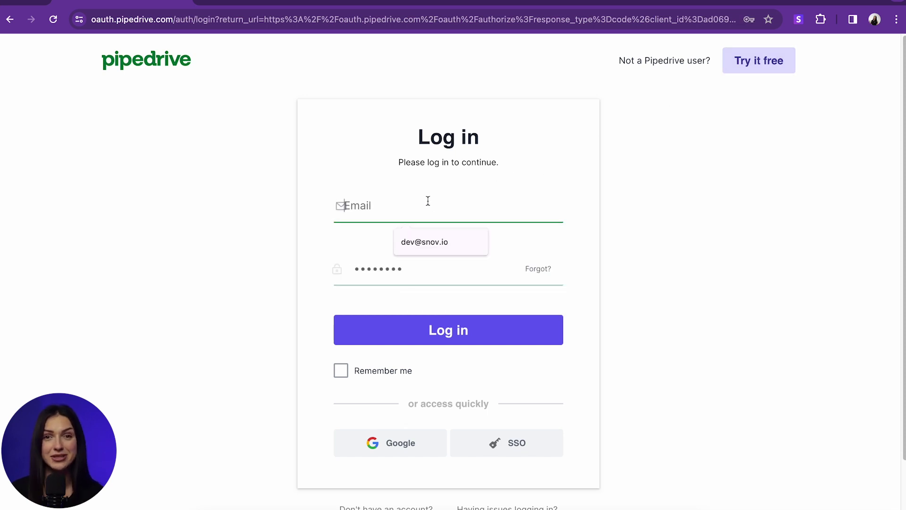
left_click(427, 238)
left_click(462, 330)
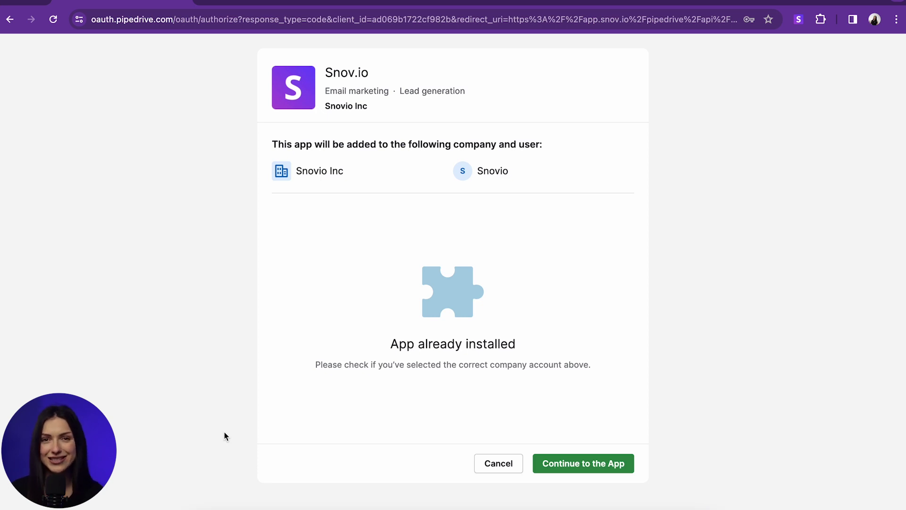
left_click(588, 463)
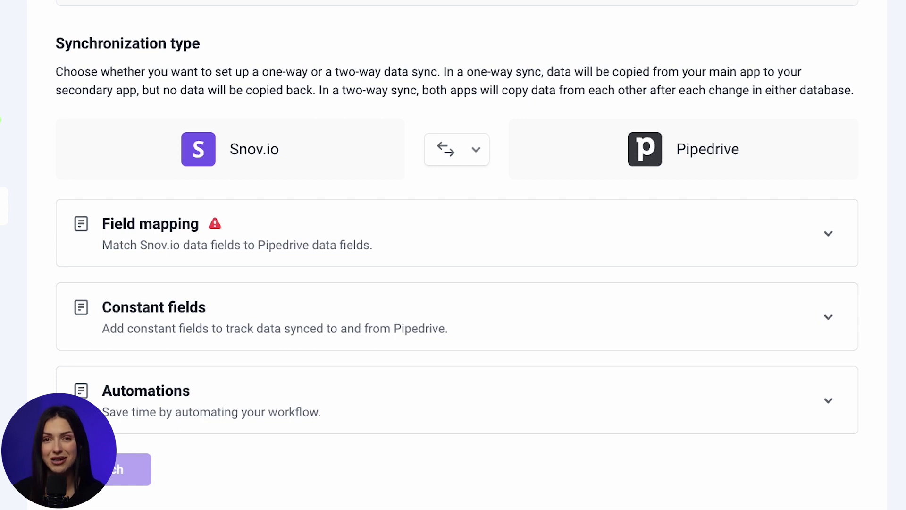
- Choose 'Data syncs between apps' as the synchronization type
left_click(477, 153)
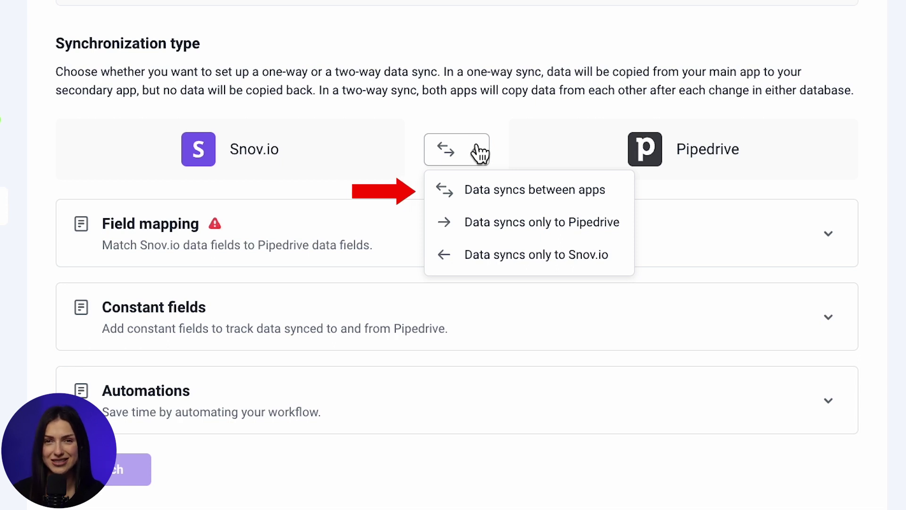
left_click(606, 191)
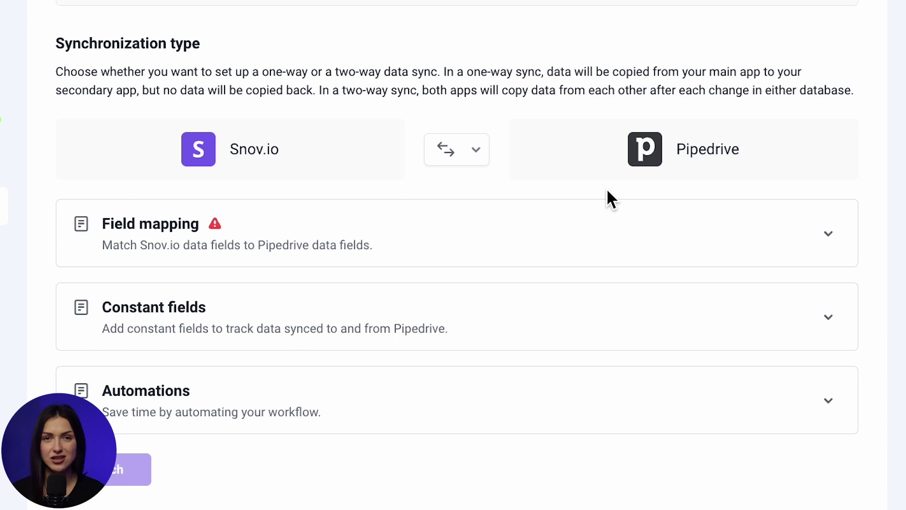
- In Field mapping, sync to the 'Pipedrive' Snov.io list and pick the responsible Pipedrive user
left_click(829, 235)
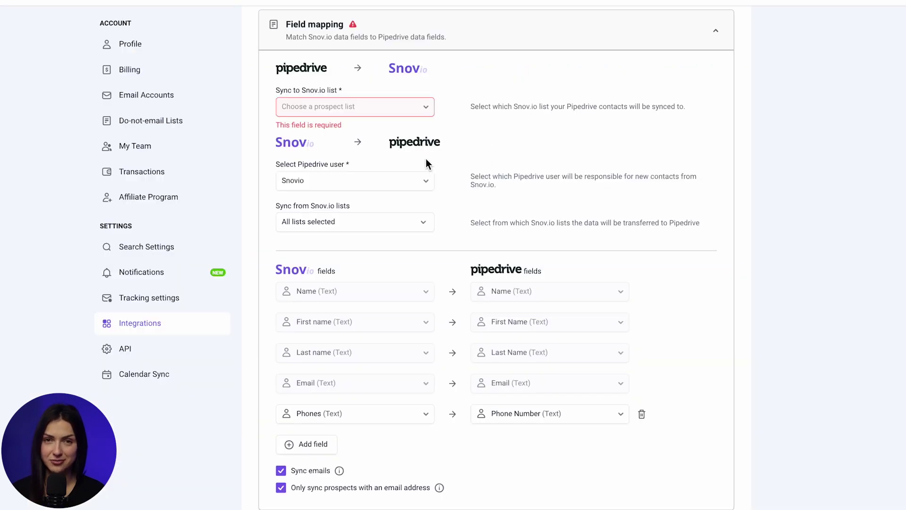
left_click(424, 109)
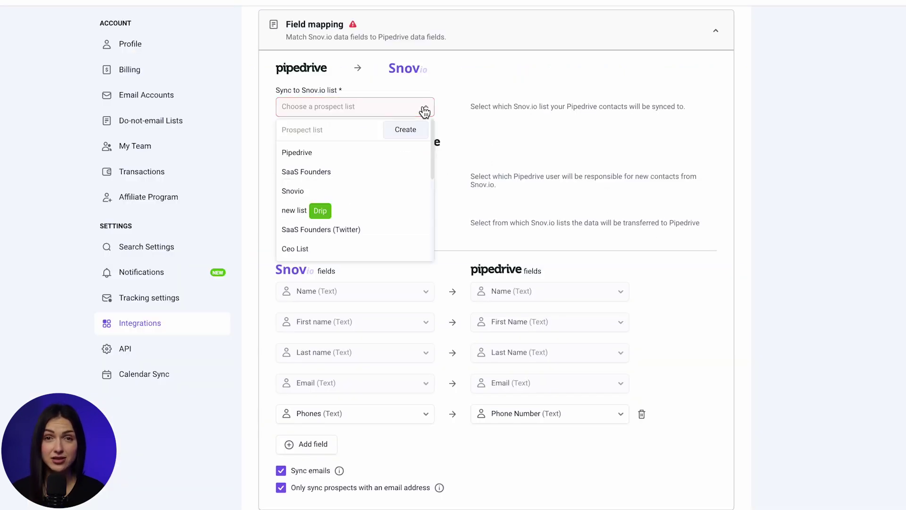
left_click(372, 159)
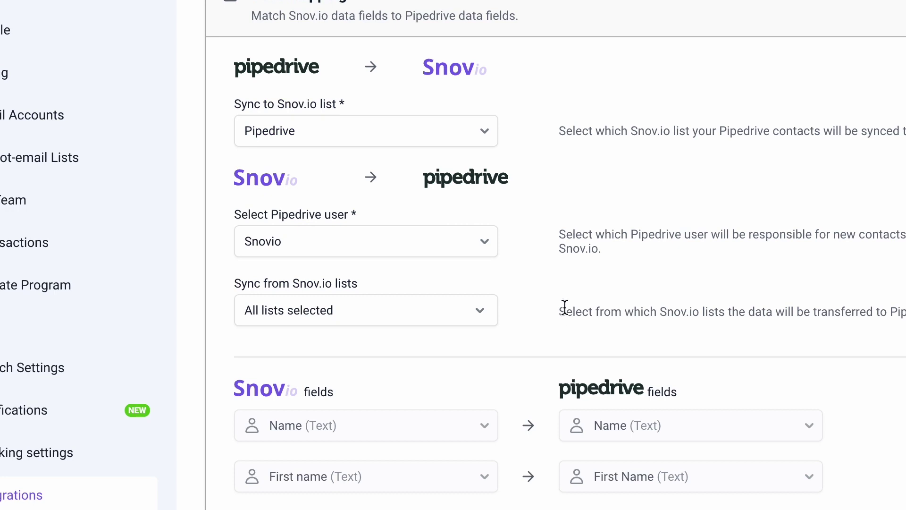
left_click(482, 247)
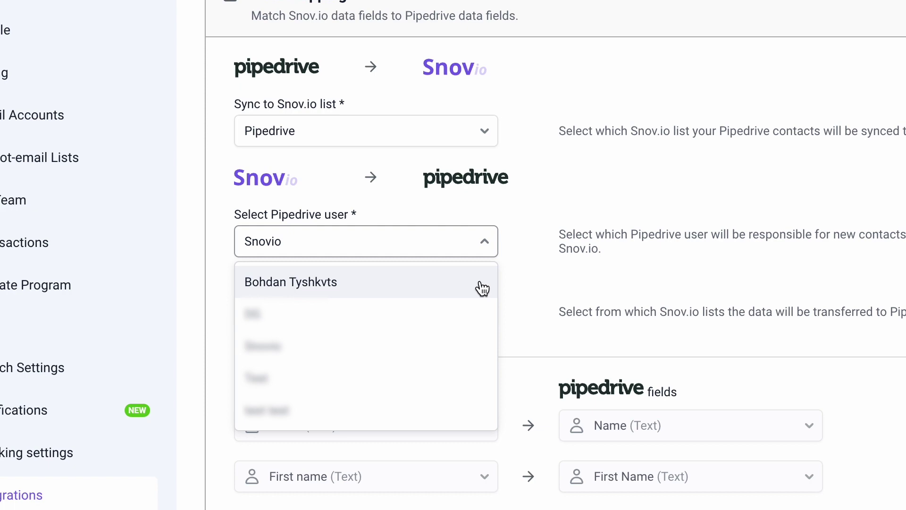
left_click(482, 288)
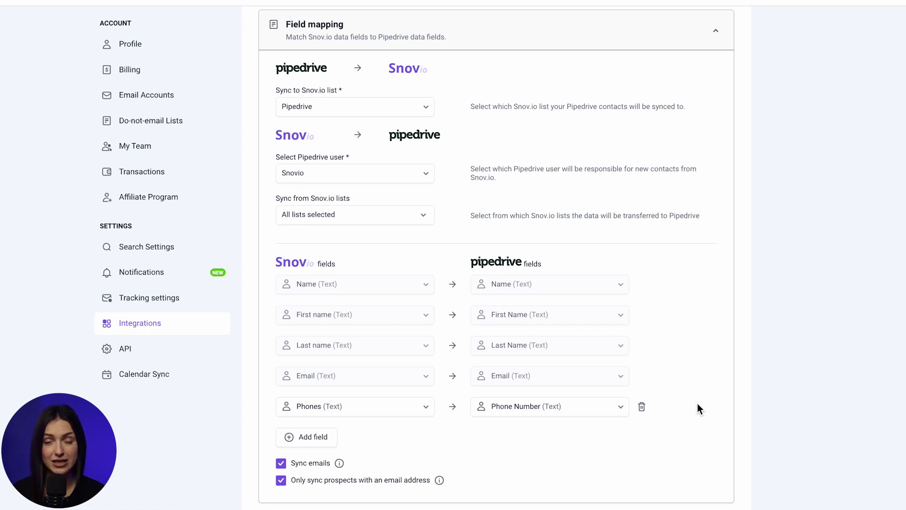
- Add a mapping row pairing the Snov.io Industry field with Pipedrive's Industry field
scroll(667, 443, "down", 2)
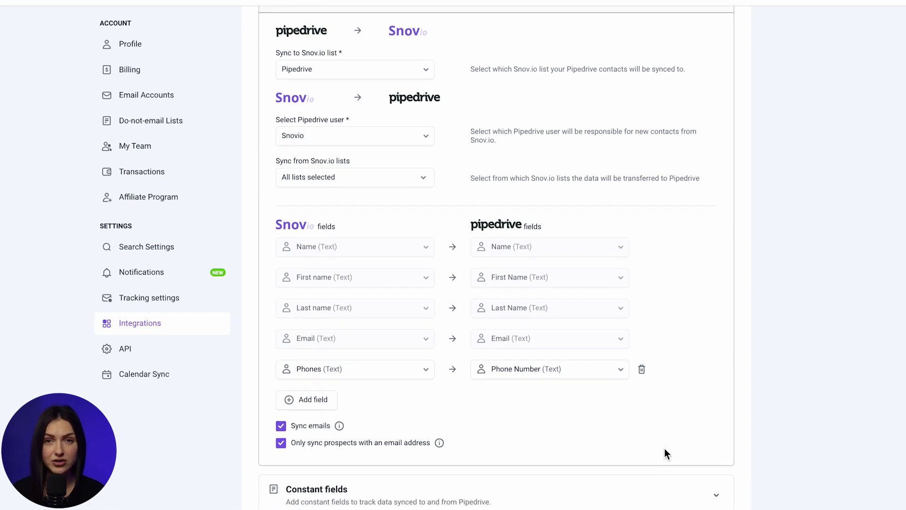
scroll(664, 450, "down", 2)
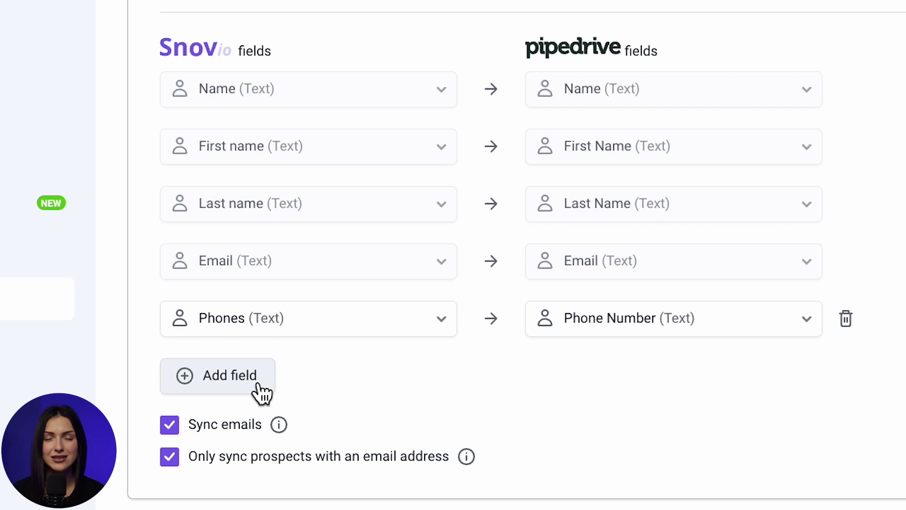
left_click(259, 380)
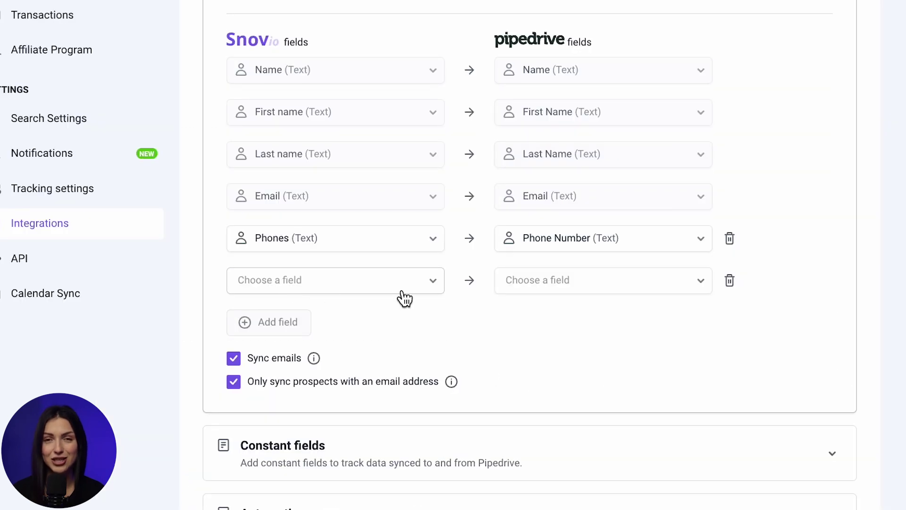
left_click(395, 384)
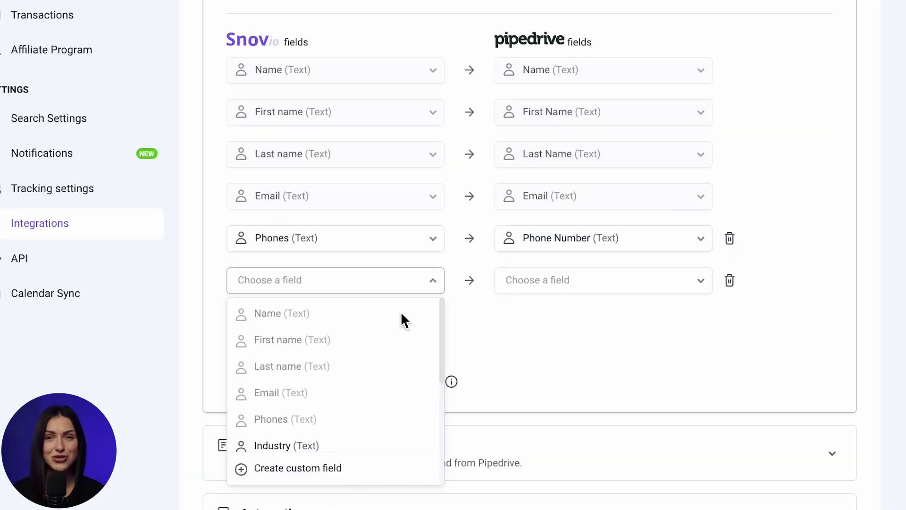
scroll(321, 443, "down", 1)
left_click(324, 441)
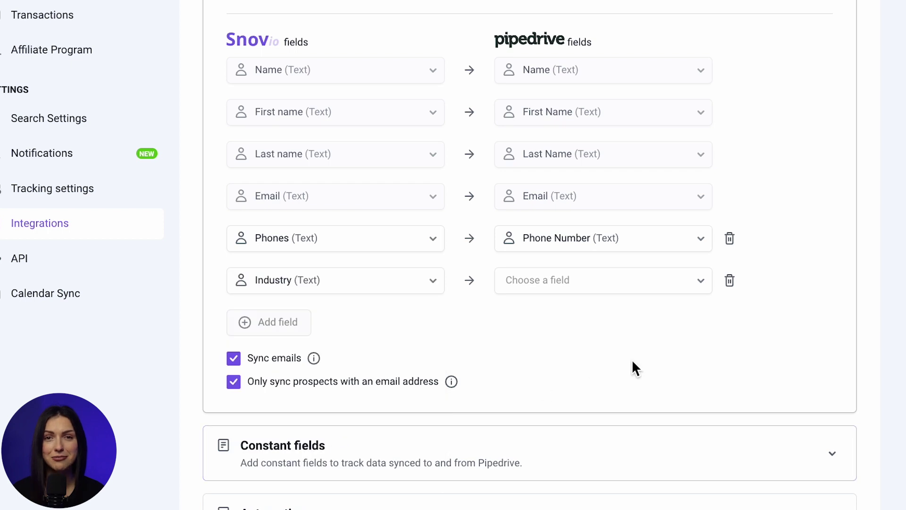
left_click(705, 286)
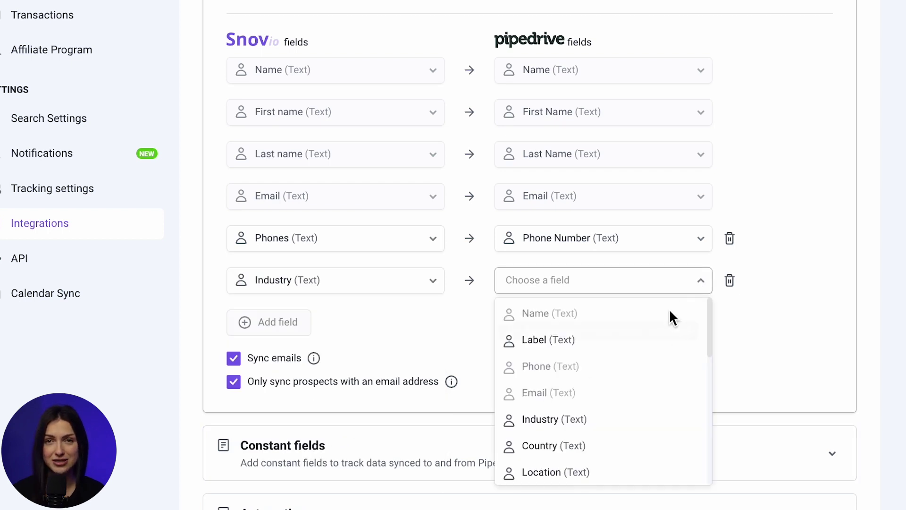
left_click(588, 421)
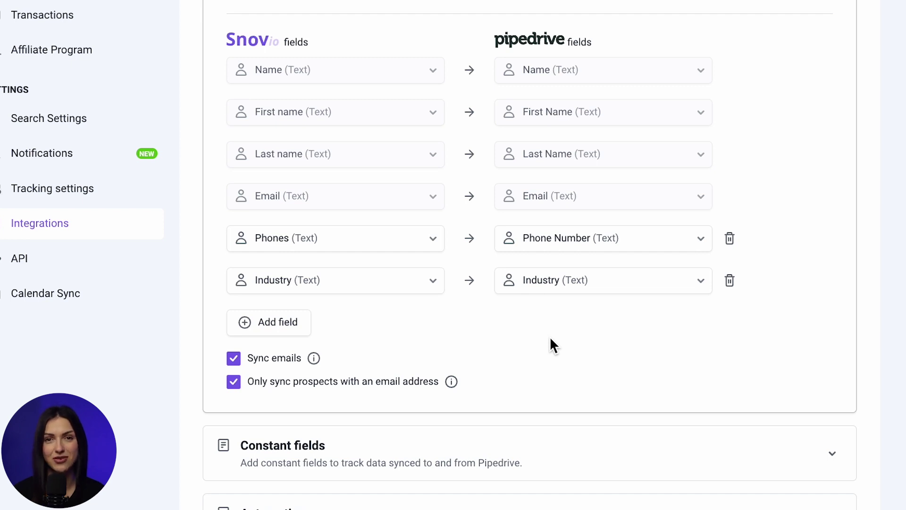
- Add another empty mapping row and list the Snov.io fields available for it
left_click(268, 322)
left_click(437, 266)
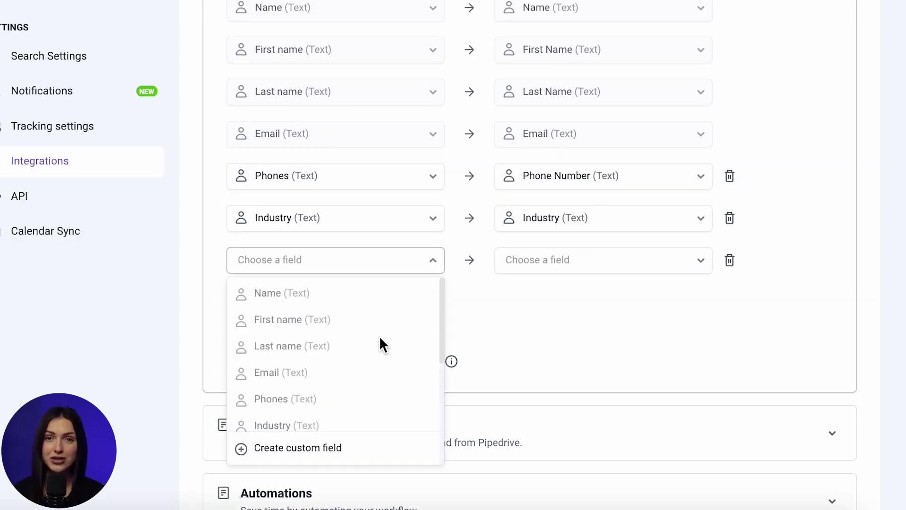
scroll(379, 349, "down", 1)
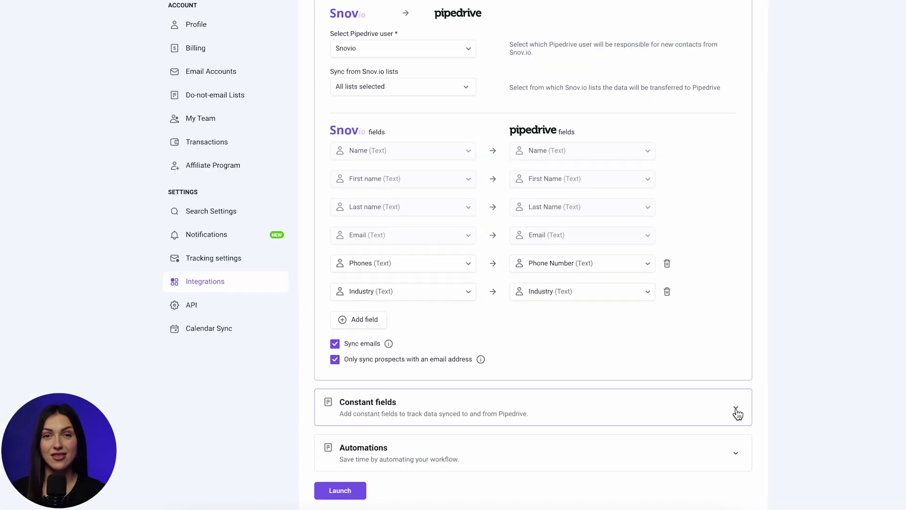
- Expand the Constant fields section of the Pipedrive integration settings
left_click(734, 412)
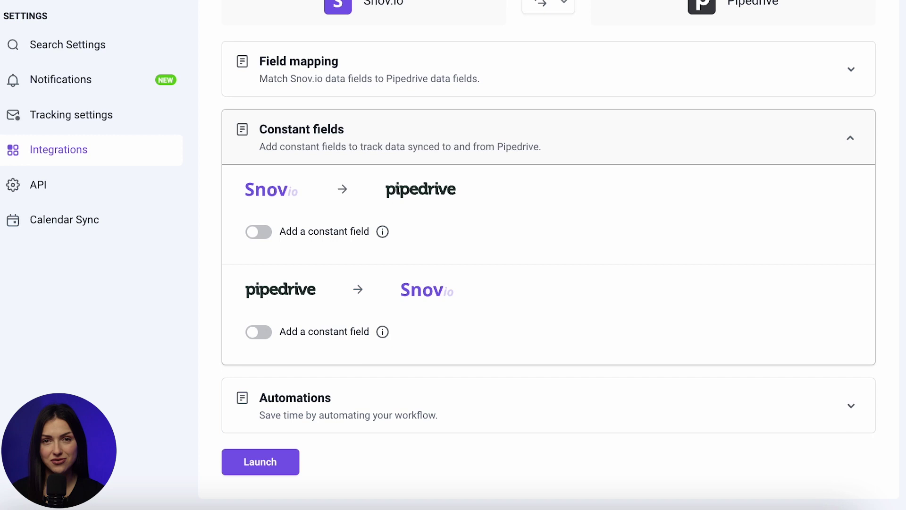
- Add a Snov.io-to-Pipedrive constant field: Label set to 'From Snov.io'
left_click(259, 231)
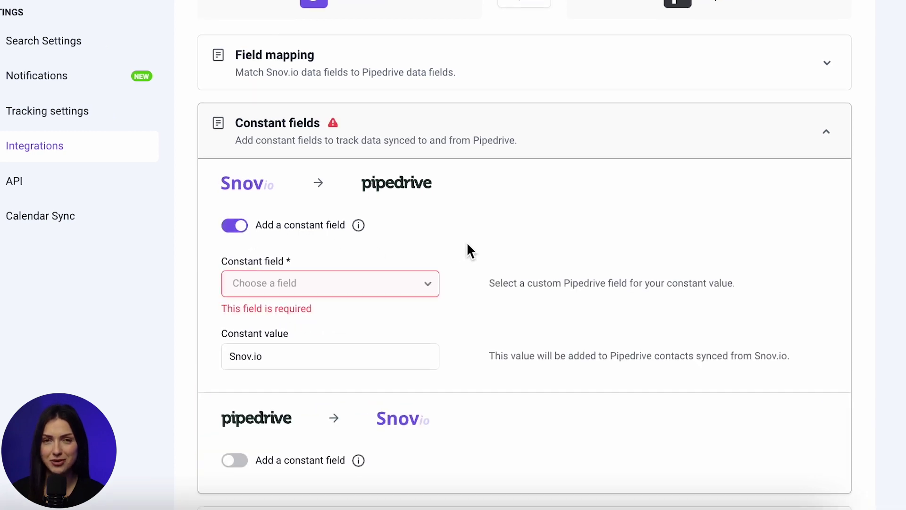
scroll(467, 243, "down", 3)
left_click(430, 154)
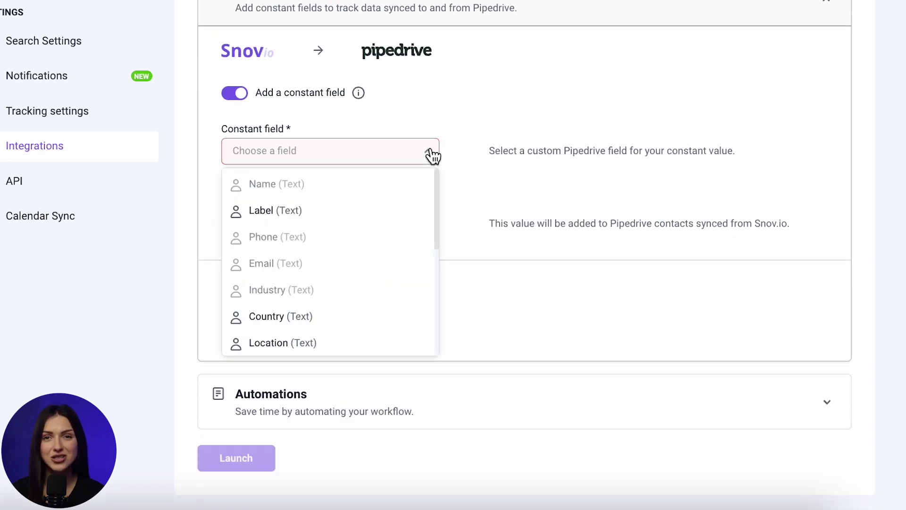
left_click(337, 215)
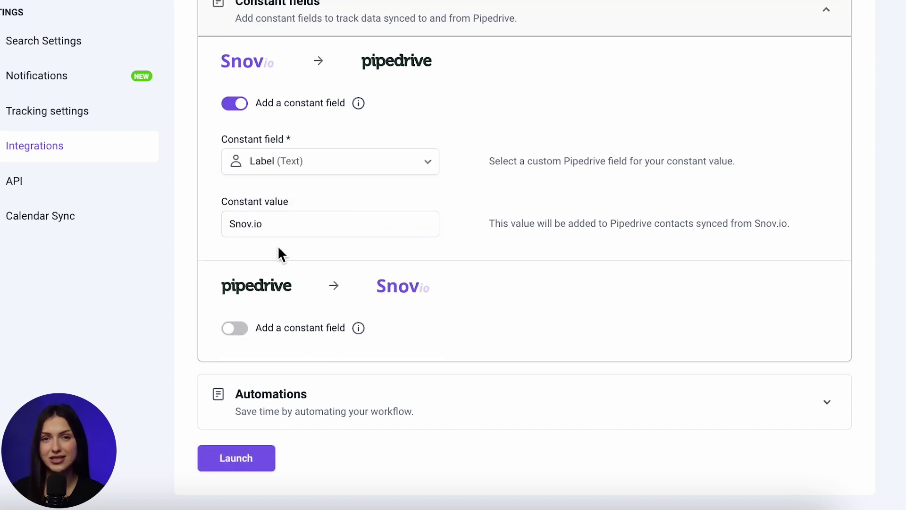
left_click(233, 224)
type("From")
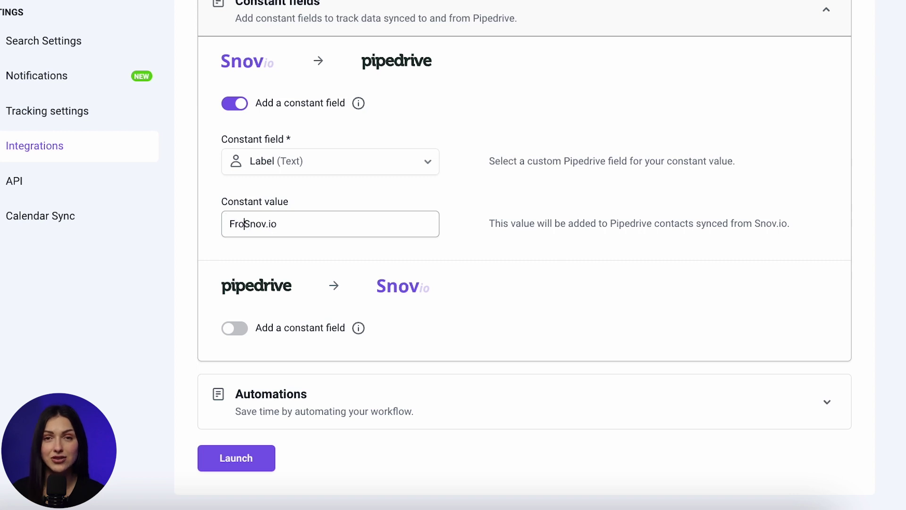
- Add a Pipedrive-to-Snov.io constant field: Personal Note set to 'From Pipedrive'
left_click(277, 326)
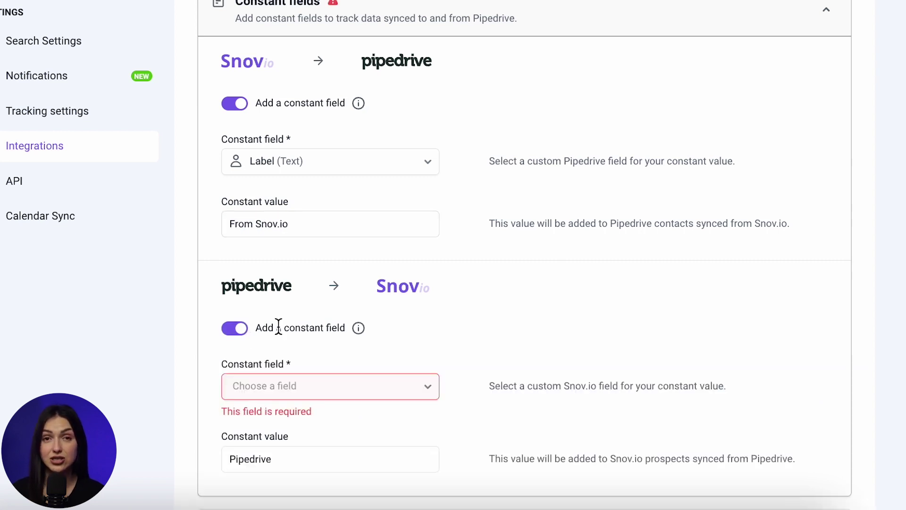
scroll(413, 314, "down", 3)
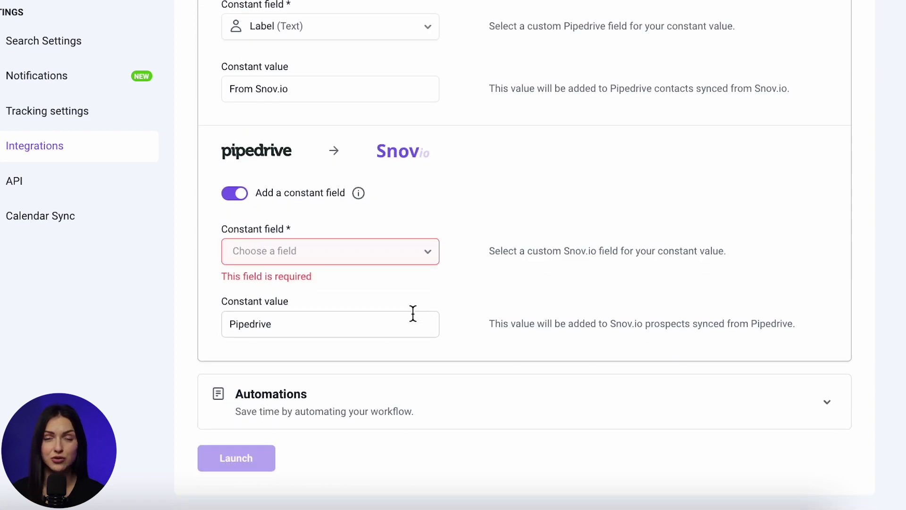
left_click(234, 325)
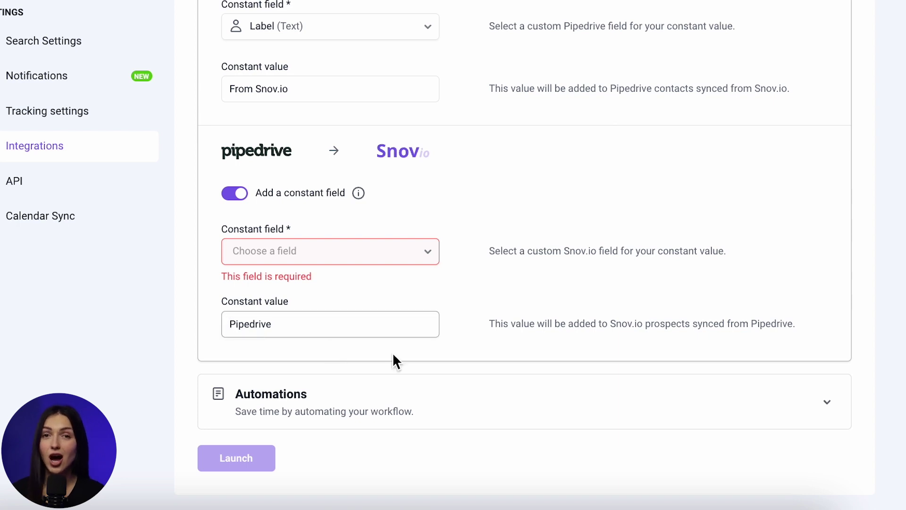
type("From")
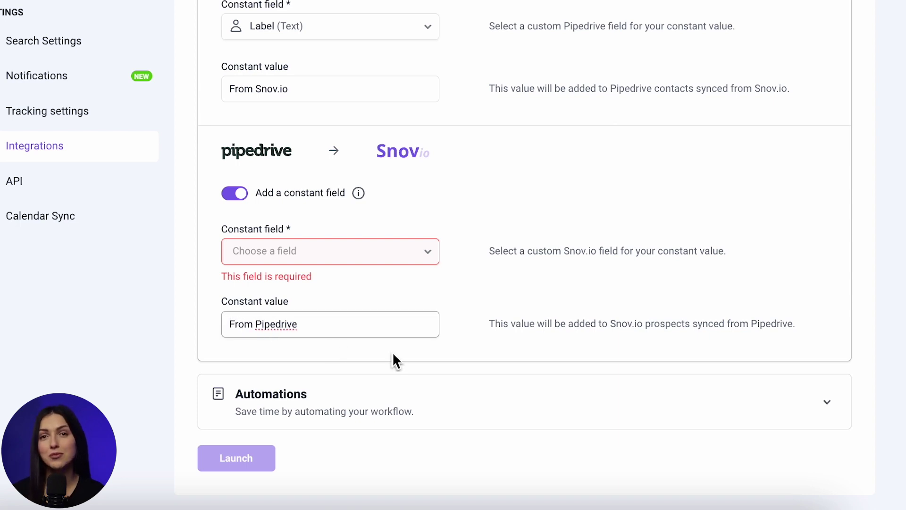
left_click(386, 252)
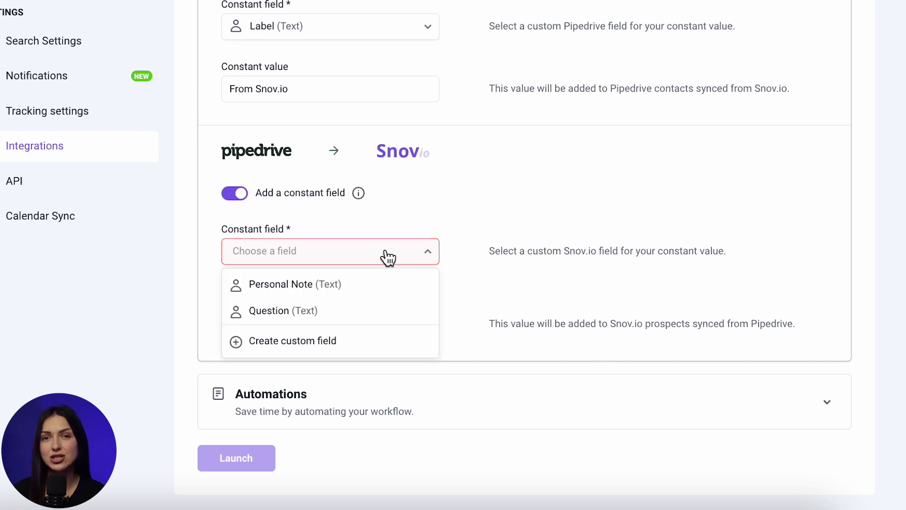
left_click(383, 289)
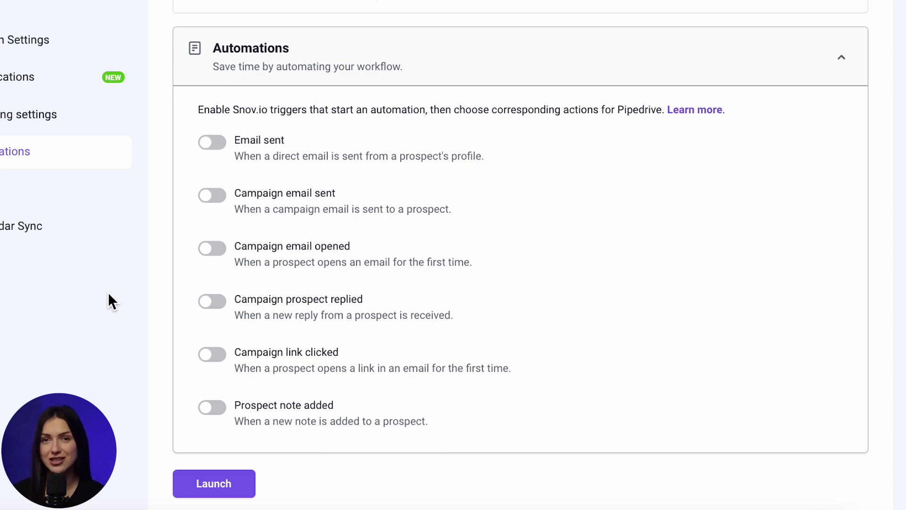
- Turn on 'Campaign prospect replied' to create a deal in New pipeline, stage Negotiations Started
left_click(212, 301)
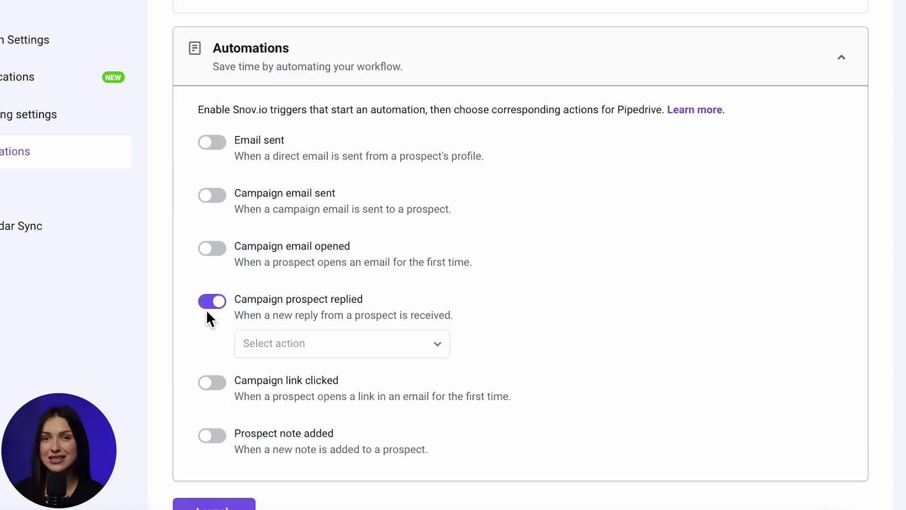
left_click(383, 352)
left_click(354, 386)
left_click(472, 349)
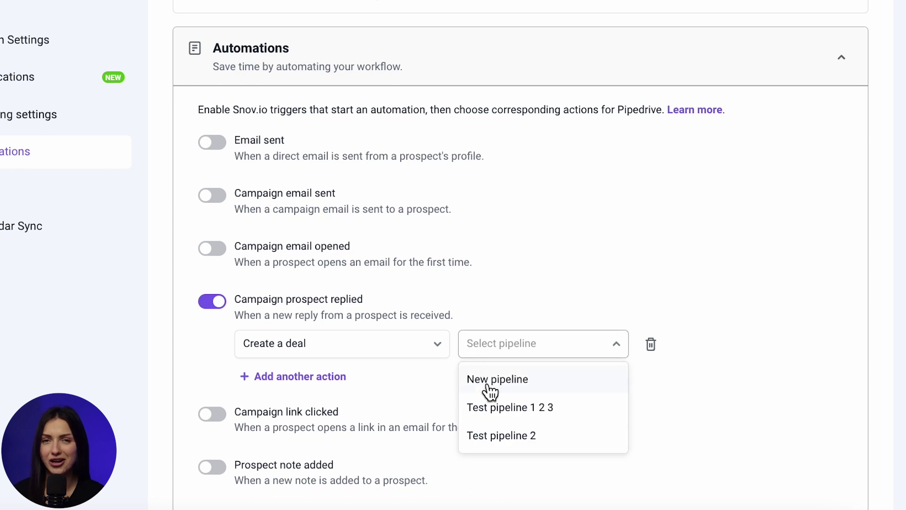
left_click(489, 380)
left_click(722, 353)
left_click(737, 283)
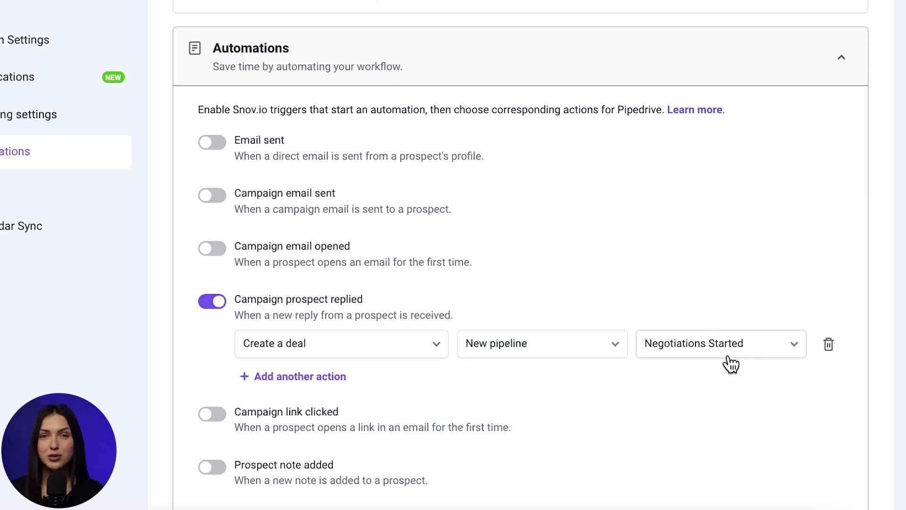
scroll(727, 375, "down", 2)
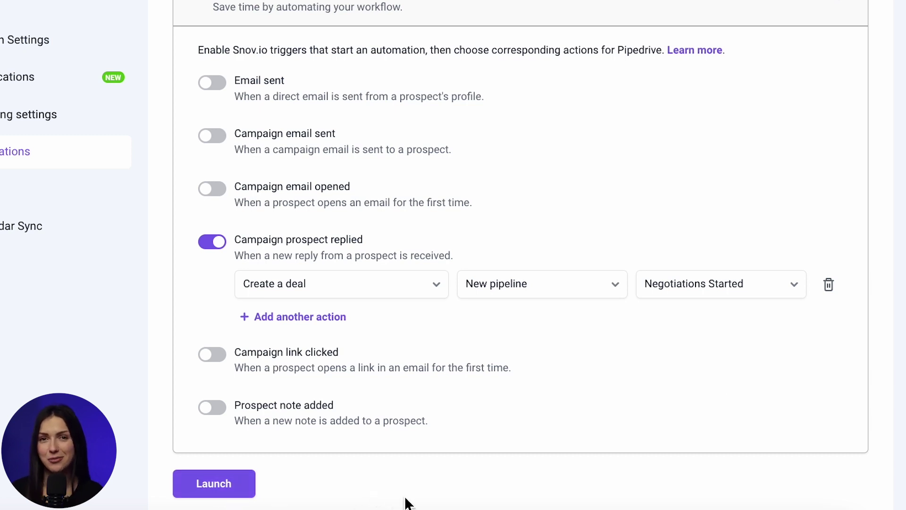
- Launch the Pipedrive integration and keep its status set to Active
left_click(250, 489)
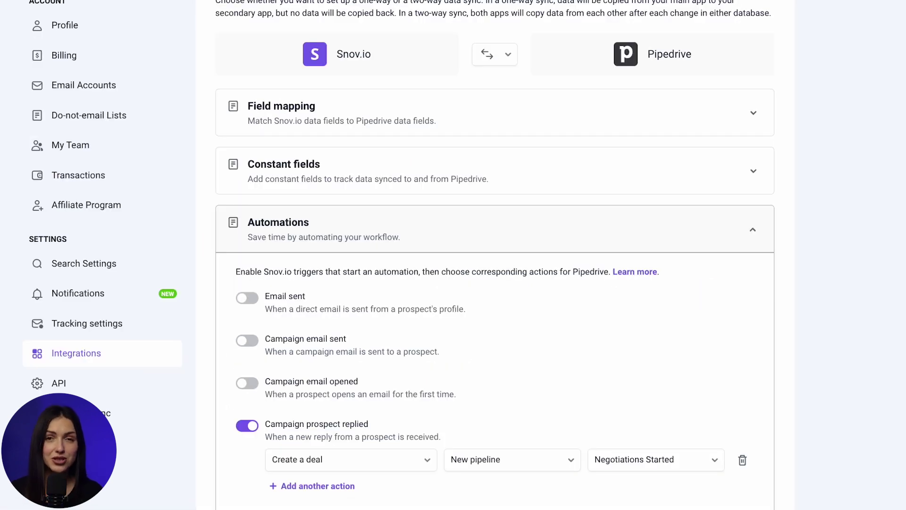
scroll(854, 485, "up", 6)
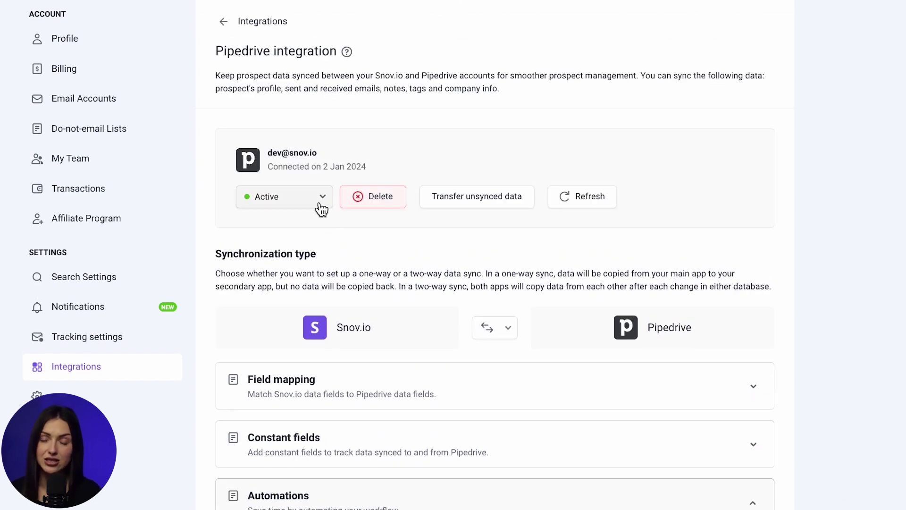
left_click(322, 209)
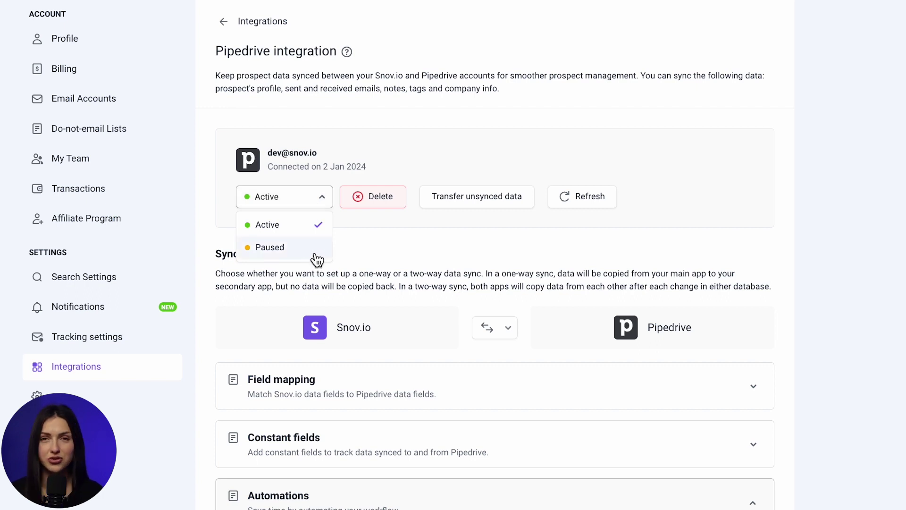
left_click(374, 258)
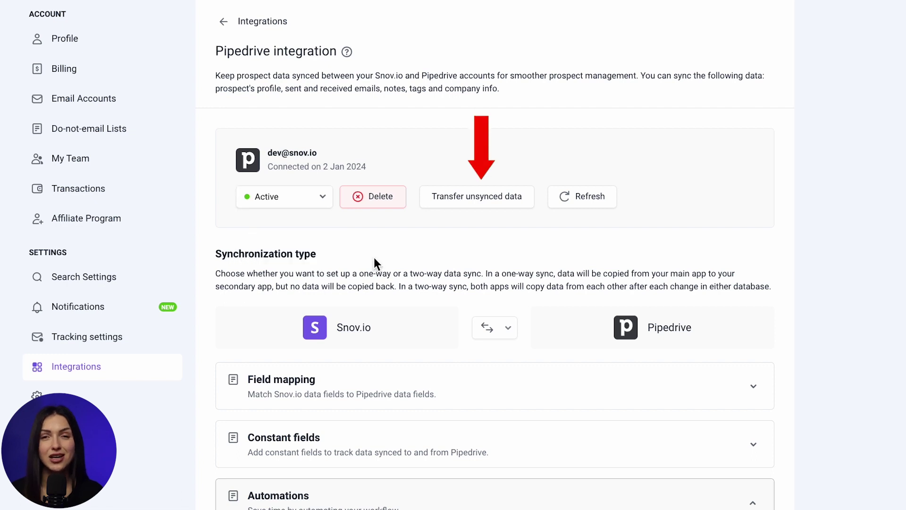